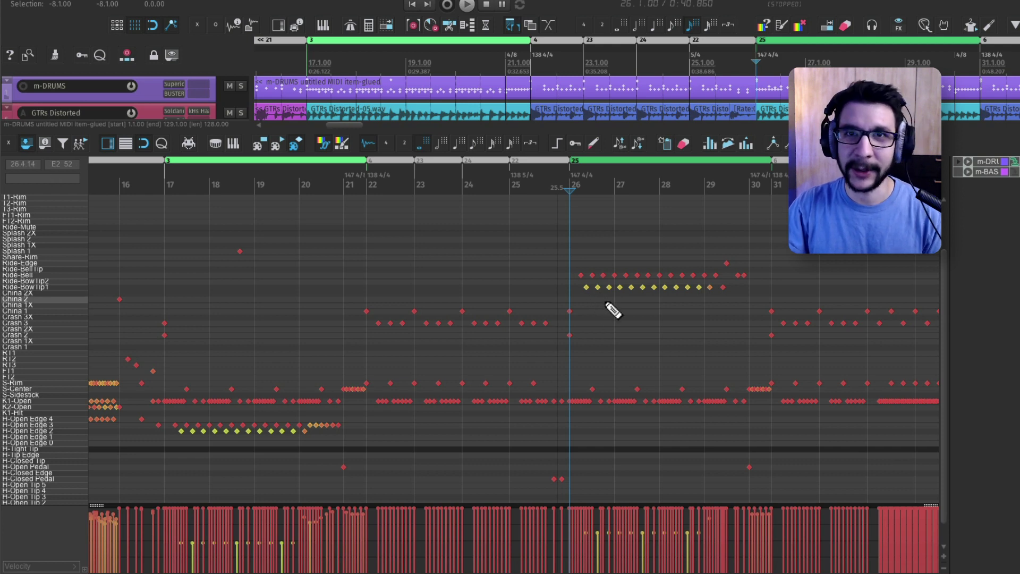
{"action": "scroll", "coordinate": [614, 296], "scroll_direction": "right", "scroll_amount": 2}
- Mark the hi-hat section at bars 17–22 and audition the ride section
{"action": "left_click", "coordinate": [596, 186]}
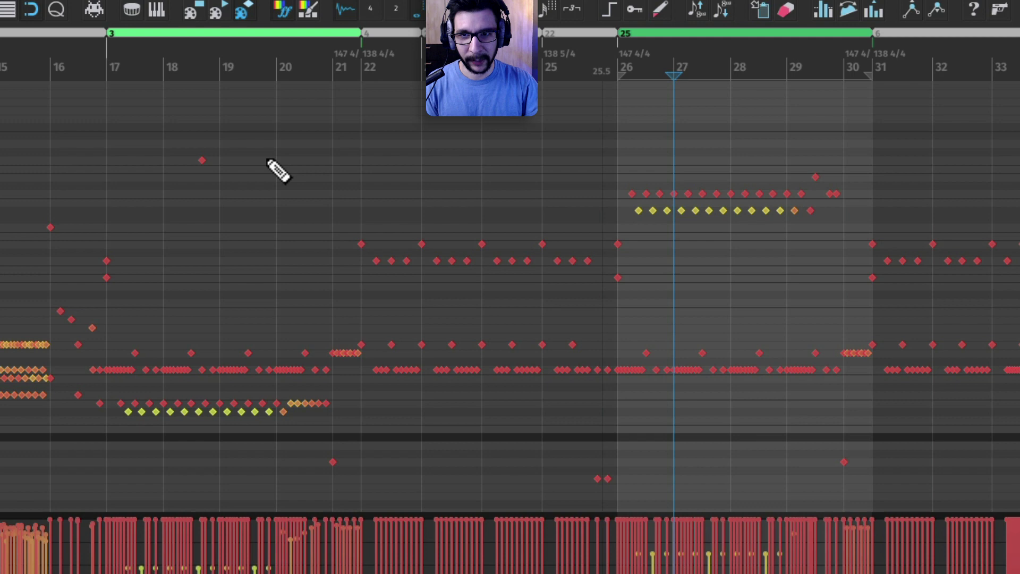
{"action": "left_click", "coordinate": [245, 72]}
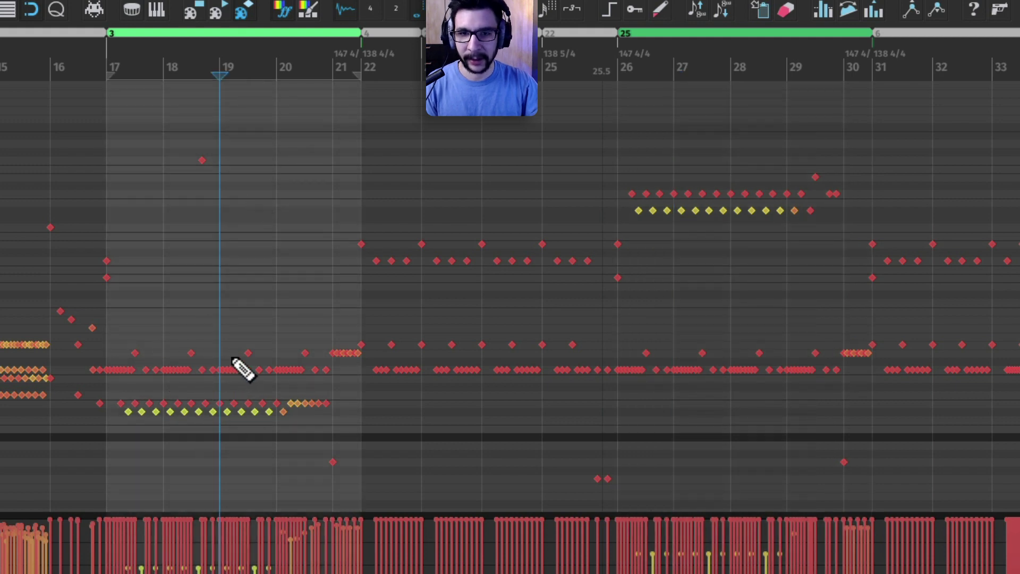
{"action": "left_click", "coordinate": [618, 64]}
{"action": "key", "text": "space"}
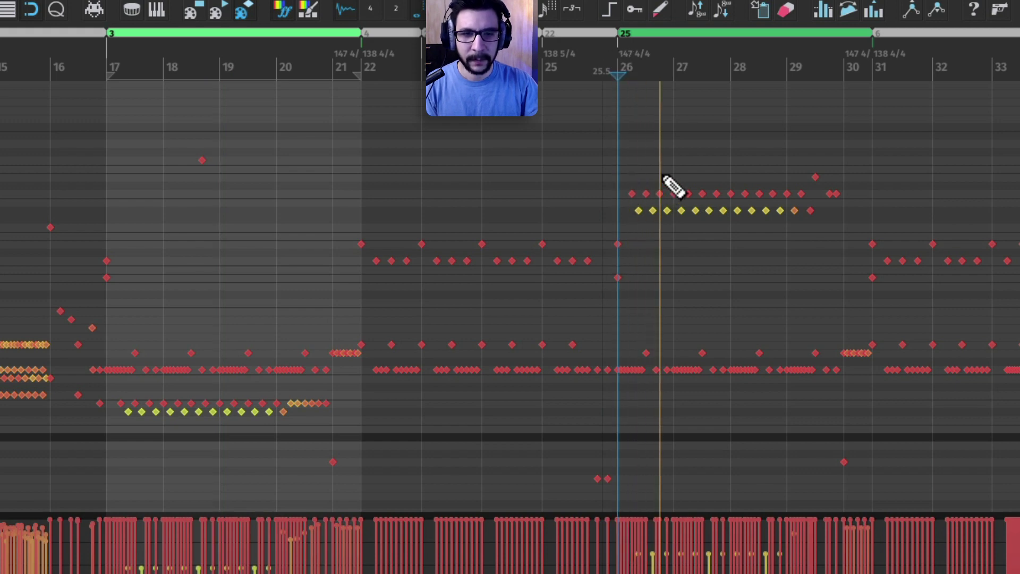
{"action": "key", "text": "space"}
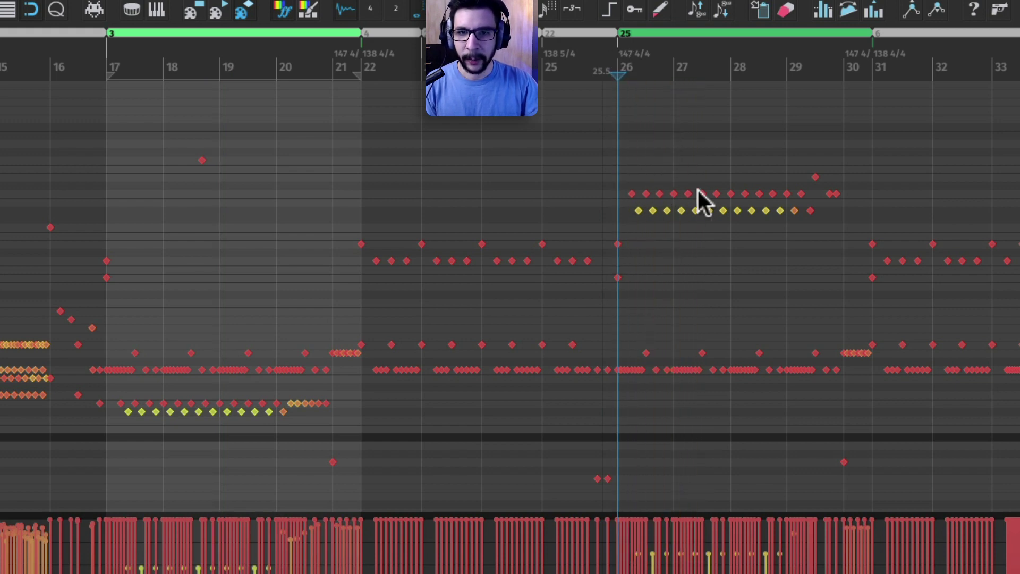
- Play the hi-hat section from bar 17 to hear it
{"action": "left_click", "coordinate": [107, 63]}
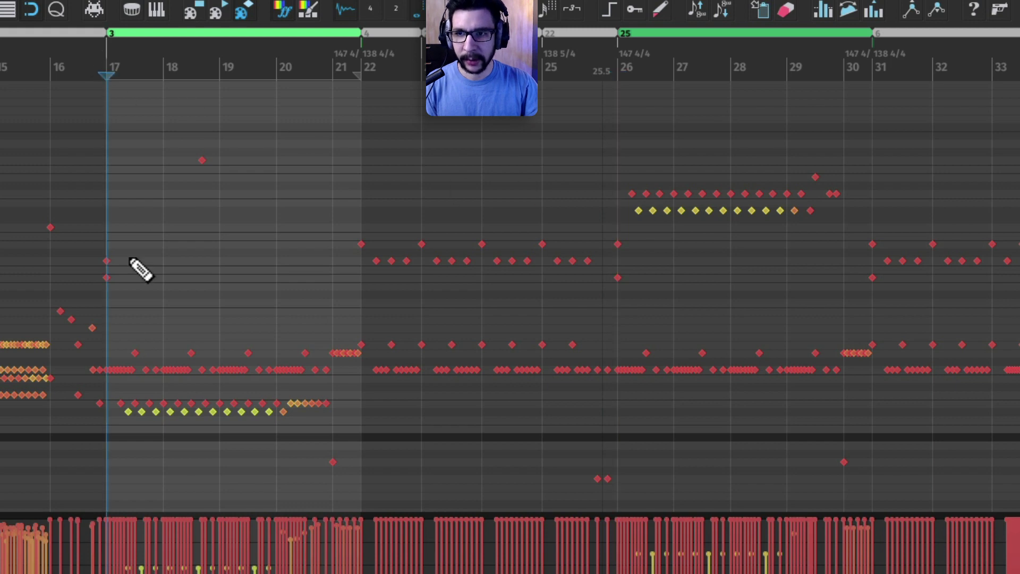
{"action": "key", "text": "space"}
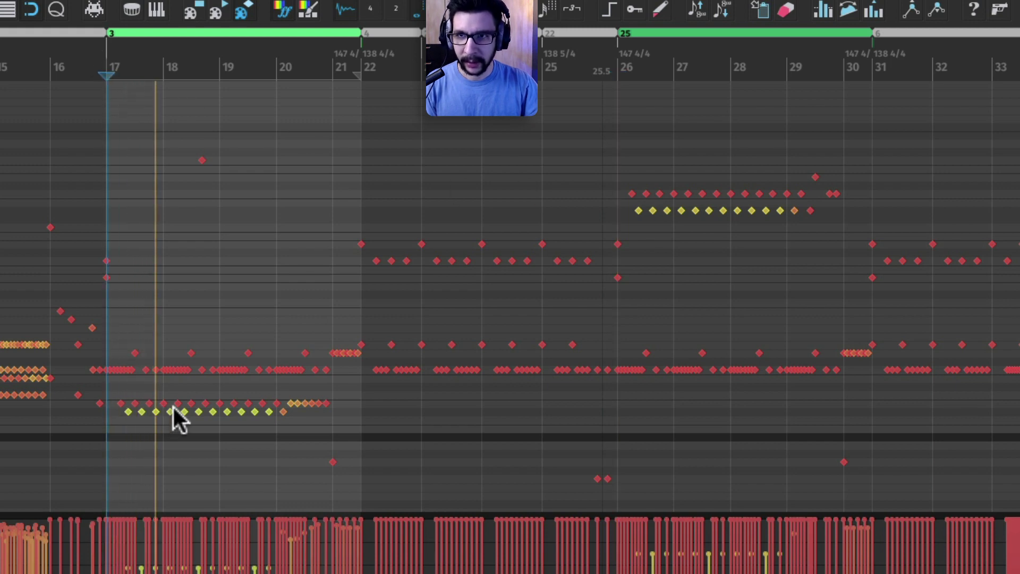
{"action": "key", "text": "space"}
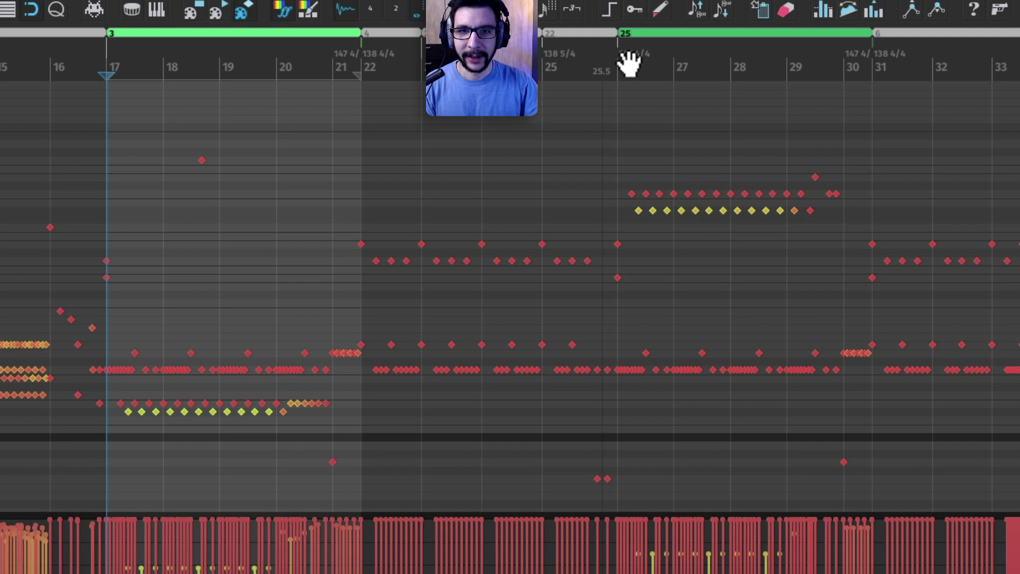
- Trial-paste the ride pattern over bars 17–21, then undo to restore the hi-hats
{"action": "left_click", "coordinate": [628, 64]}
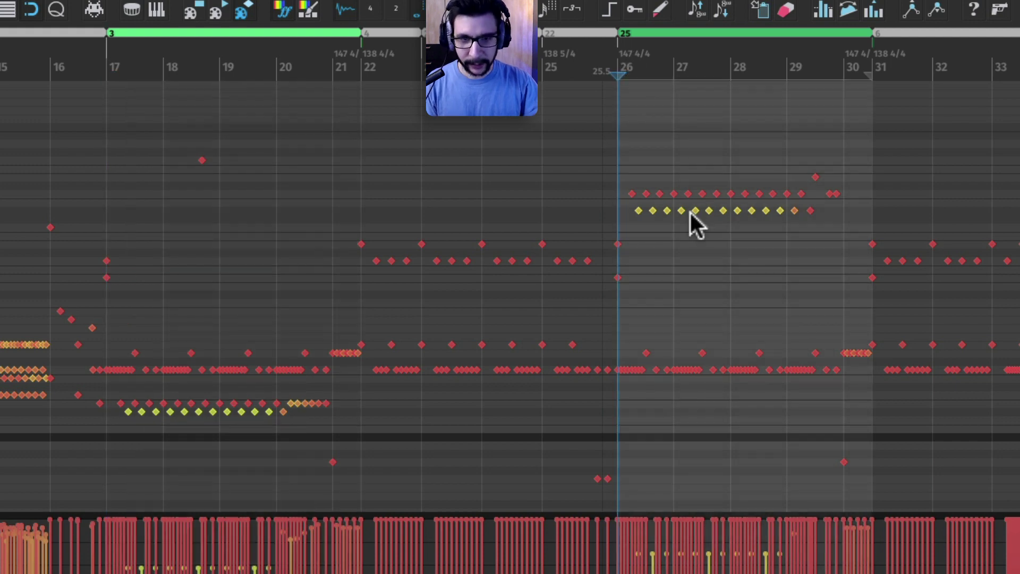
{"action": "left_click", "coordinate": [157, 72]}
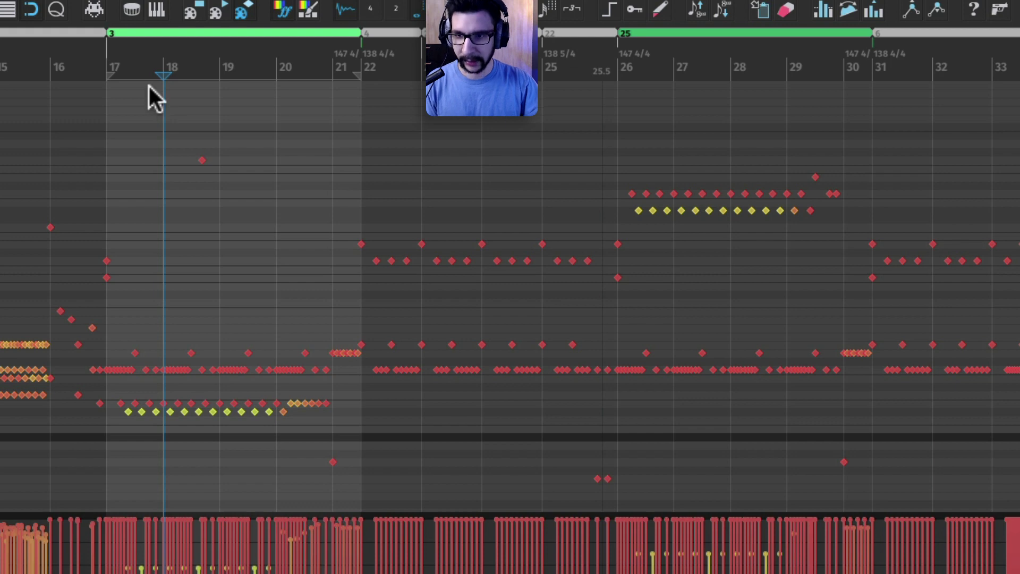
{"action": "key", "text": "ctrl+v"}
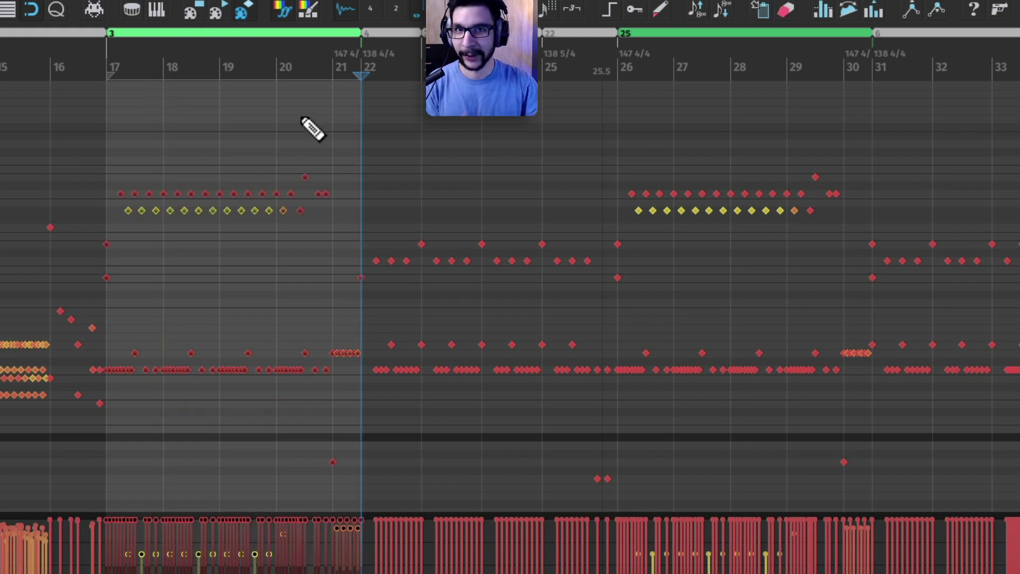
{"action": "key", "text": "shift+Down"}
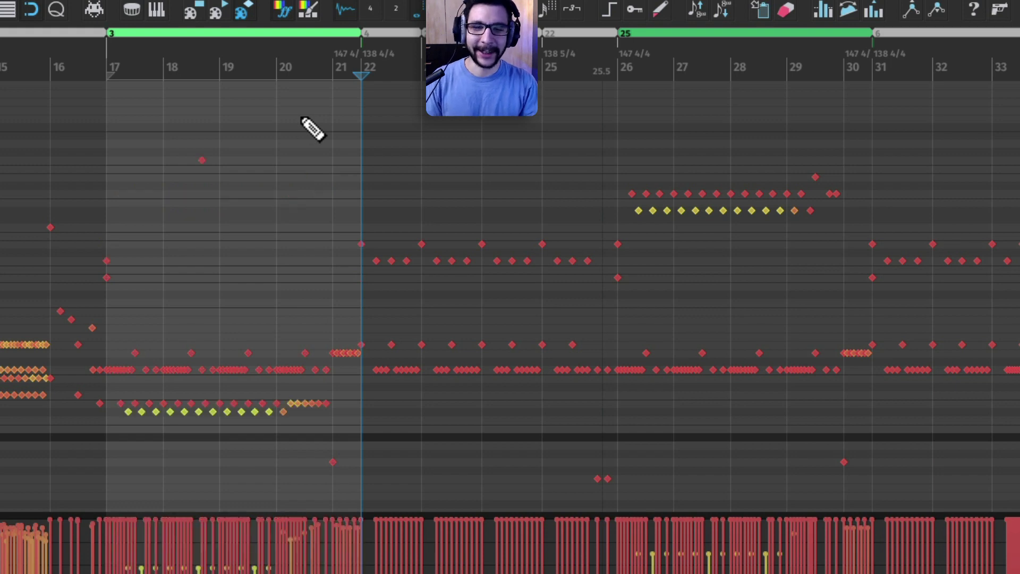
- Mark ride bars 26–28, then scroll back and mark hi-hat bars 17–19
{"action": "left_click", "coordinate": [615, 70]}
{"action": "scroll", "coordinate": [614, 71], "scroll_direction": "up", "scroll_amount": 2}
{"action": "scroll", "coordinate": [627, 70], "scroll_direction": "up", "scroll_amount": 1}
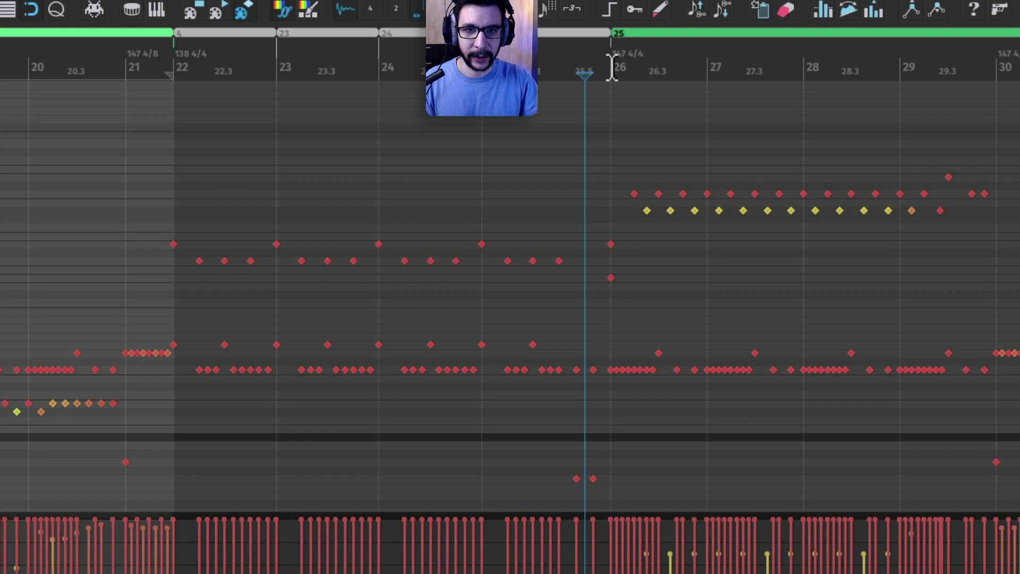
{"action": "left_click_drag", "start_coordinate": [615, 73], "coordinate": [779, 80]}
{"action": "scroll", "coordinate": [711, 182], "scroll_direction": "down", "scroll_amount": 2}
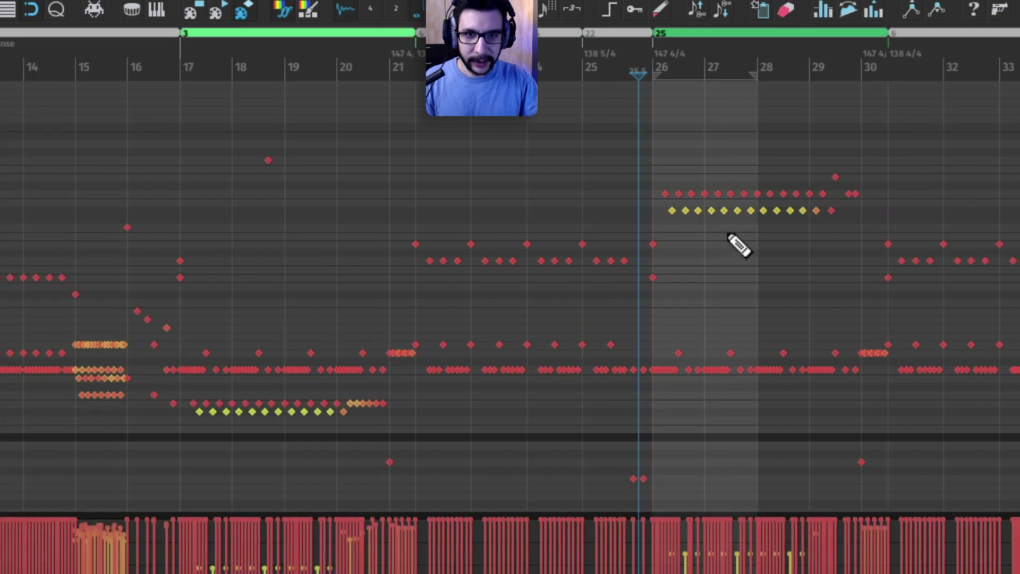
{"action": "left_click_drag", "start_coordinate": [534, 216], "coordinate": [608, 154]}
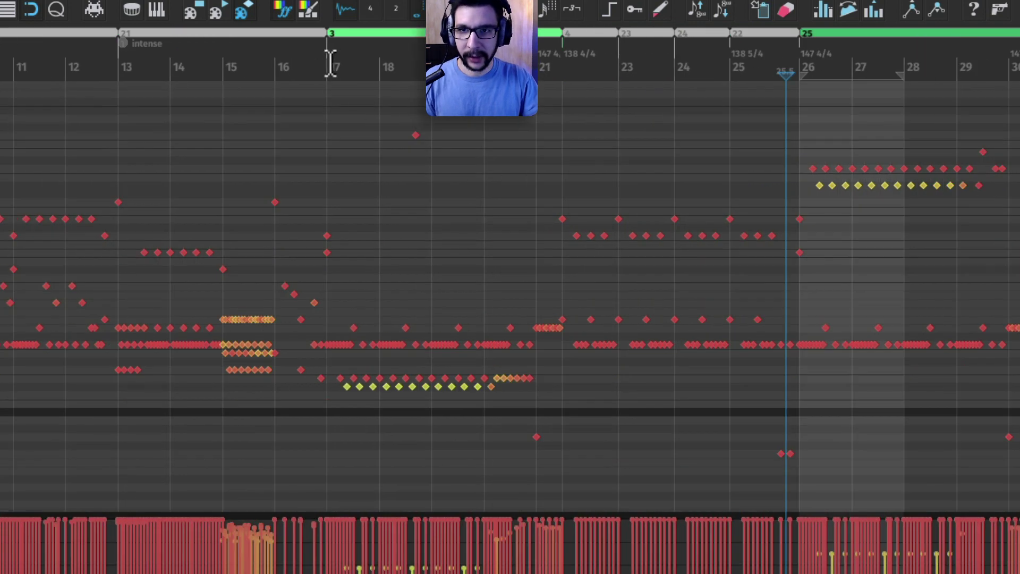
{"action": "left_click", "coordinate": [326, 64]}
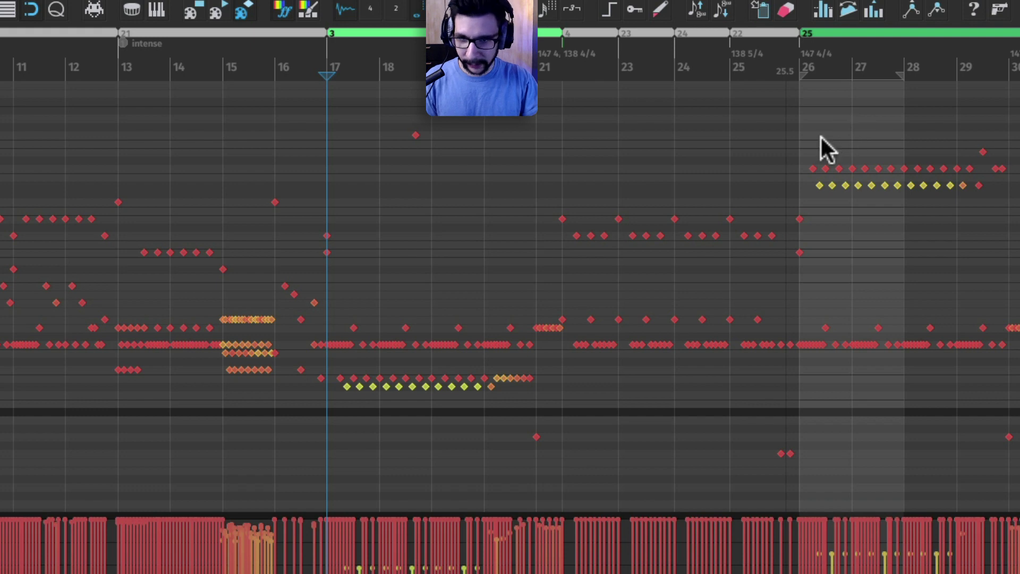
{"action": "left_click_drag", "start_coordinate": [399, 70], "coordinate": [331, 74]}
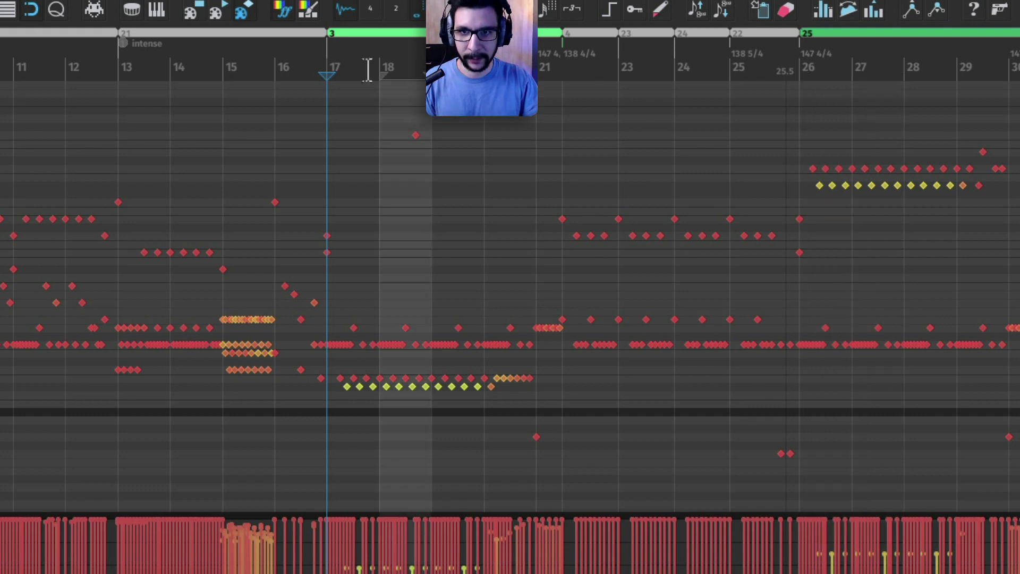
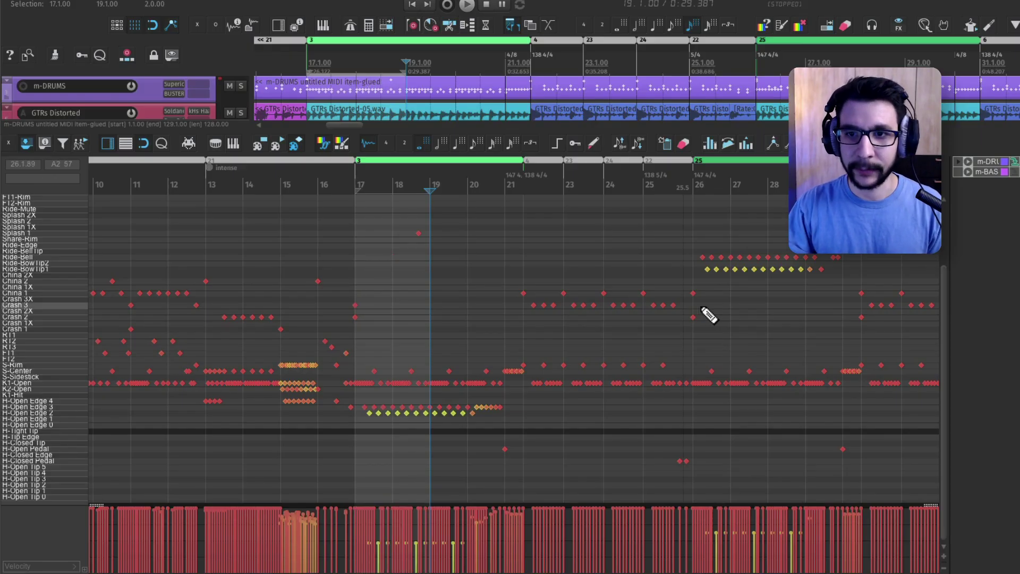
{"action": "scroll", "coordinate": [720, 278], "scroll_direction": "right", "scroll_amount": 2}
{"action": "scroll", "coordinate": [740, 295], "scroll_direction": "right", "scroll_amount": 1}
{"action": "scroll", "coordinate": [768, 282], "scroll_direction": "right", "scroll_amount": 1}
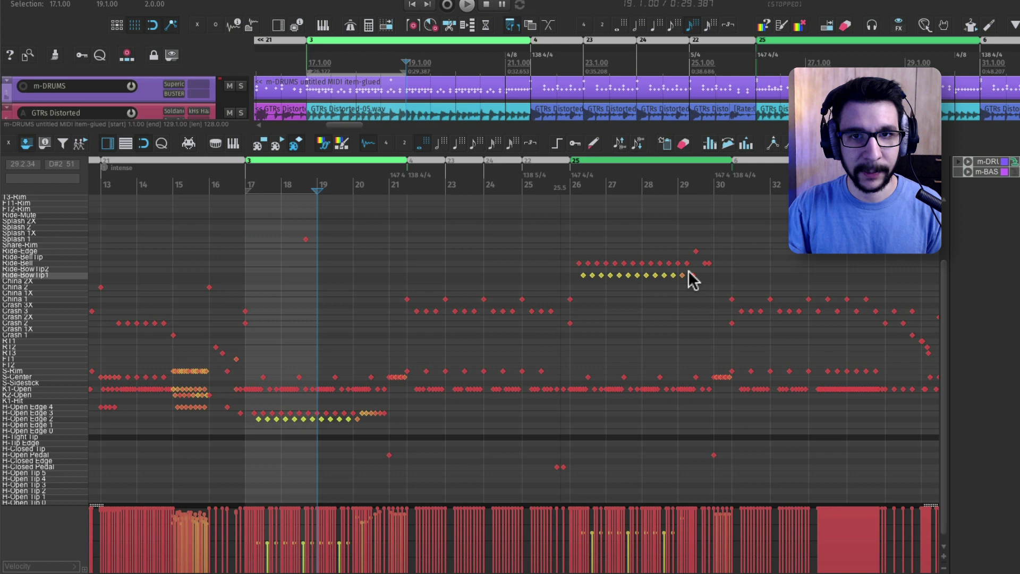
- Set the drum MIDI time selection to bars 26–28, after trying bars 31–33 and 17–19
{"action": "left_click_drag", "start_coordinate": [730, 196], "coordinate": [807, 195]}
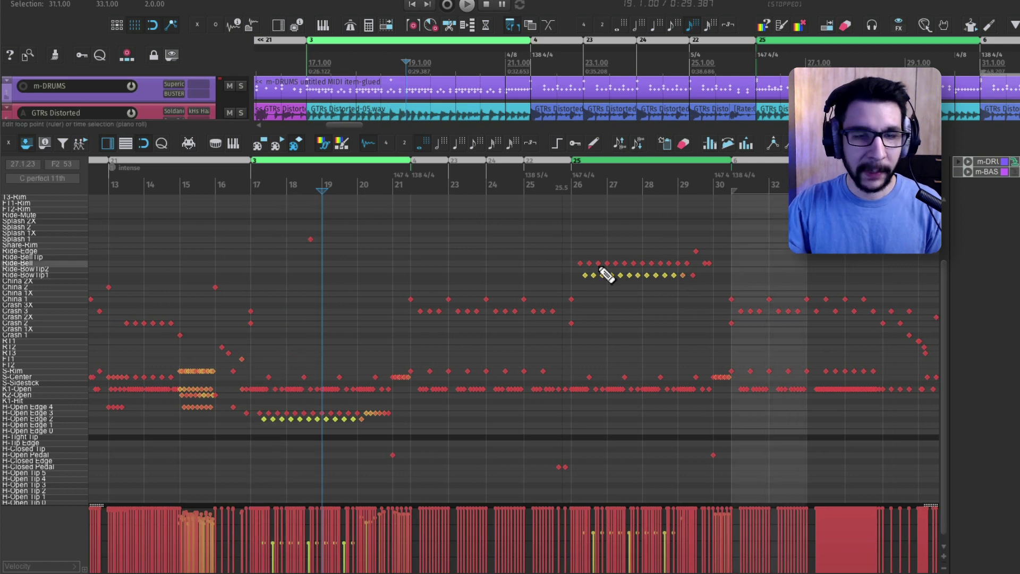
{"action": "scroll", "coordinate": [558, 265], "scroll_direction": "down", "scroll_amount": 1}
{"action": "scroll", "coordinate": [415, 242], "scroll_direction": "down", "scroll_amount": 1}
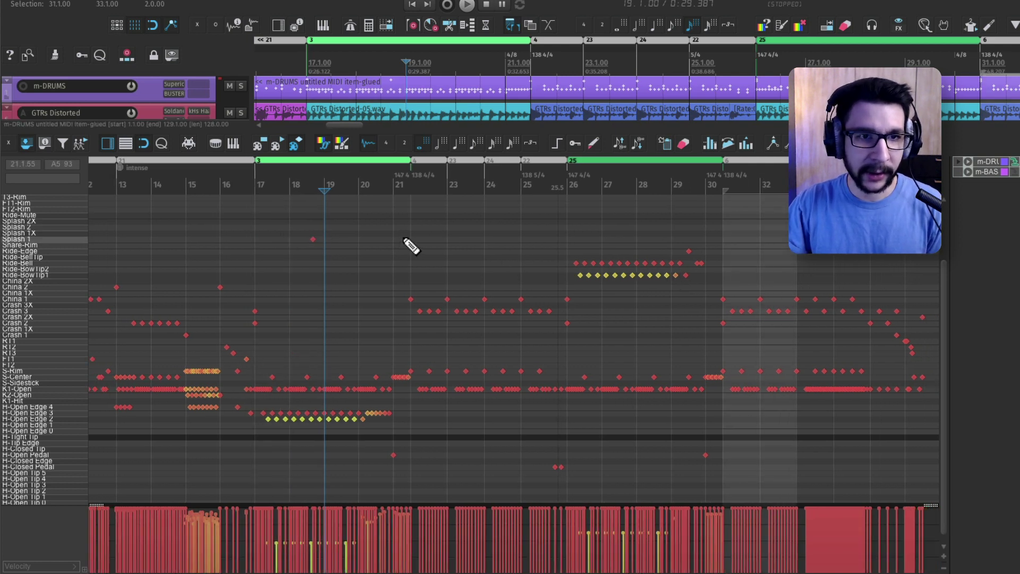
{"action": "scroll", "coordinate": [411, 245], "scroll_direction": "left", "scroll_amount": 1}
{"action": "left_click_drag", "start_coordinate": [276, 180], "coordinate": [343, 180]}
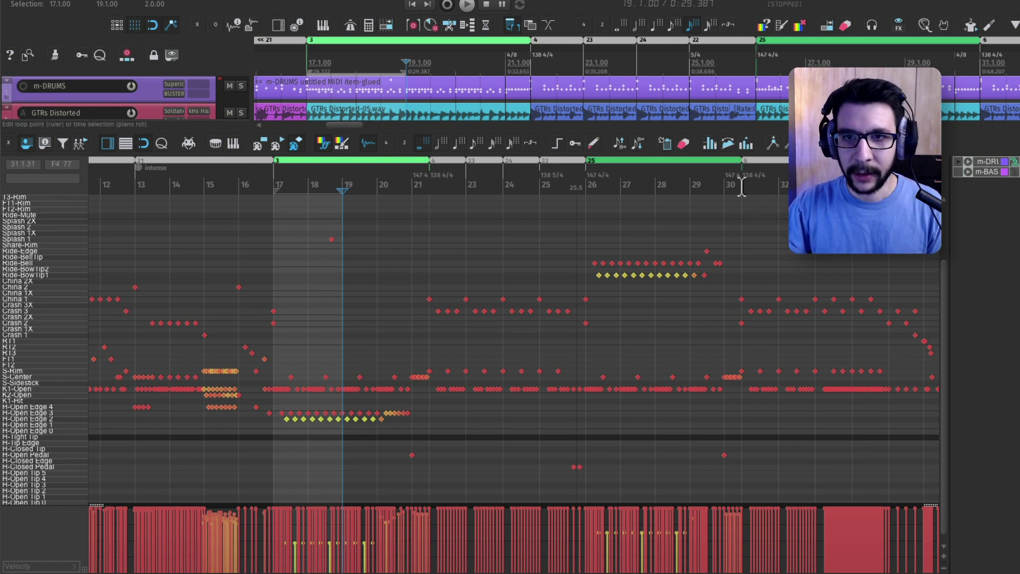
{"action": "scroll", "coordinate": [630, 232], "scroll_direction": "right", "scroll_amount": 1}
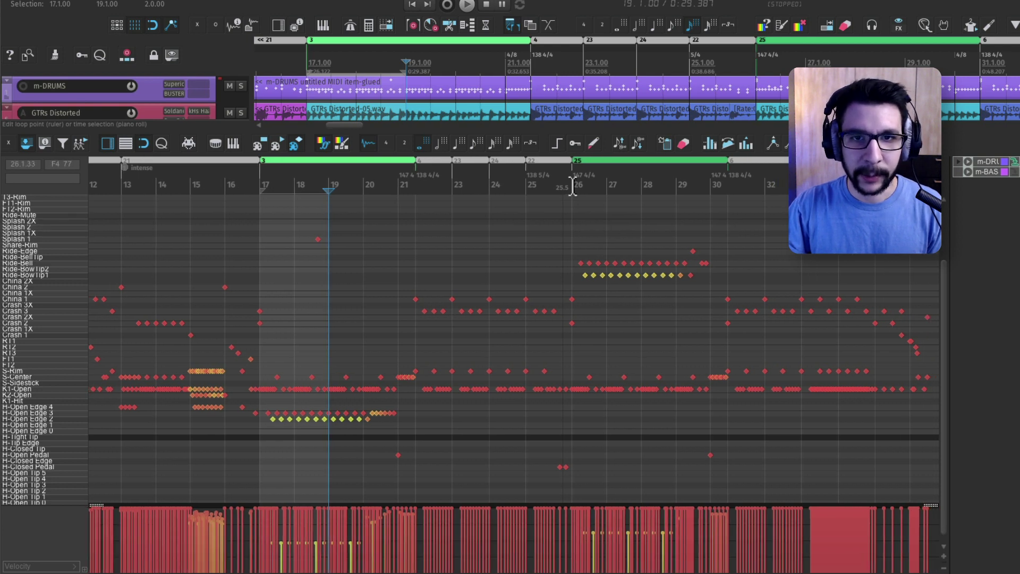
{"action": "left_click_drag", "start_coordinate": [573, 186], "coordinate": [642, 240]}
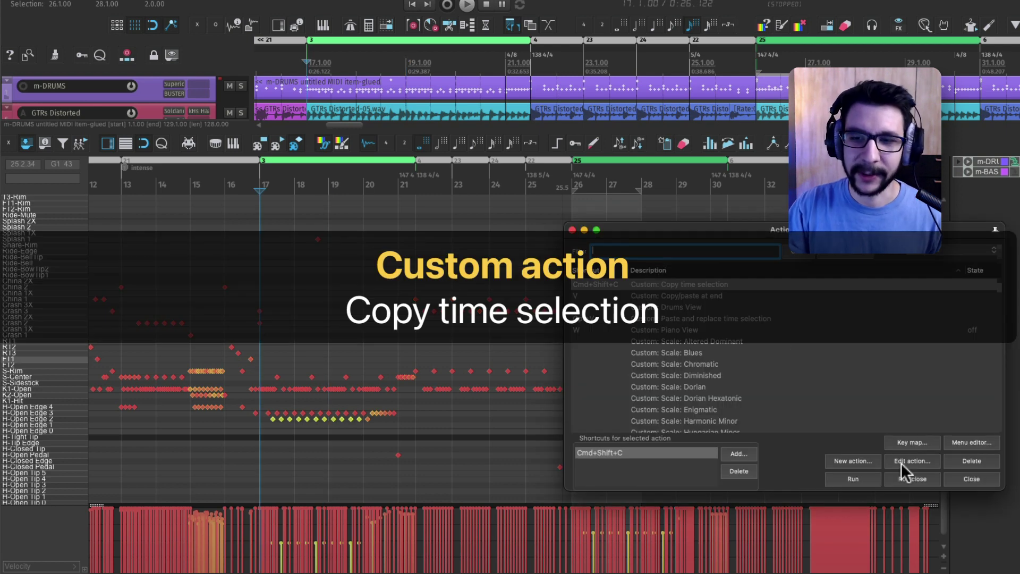
- Review the Copy time selection definition: select all notes, copy events in selection, unselect all
{"action": "left_click", "coordinate": [904, 462]}
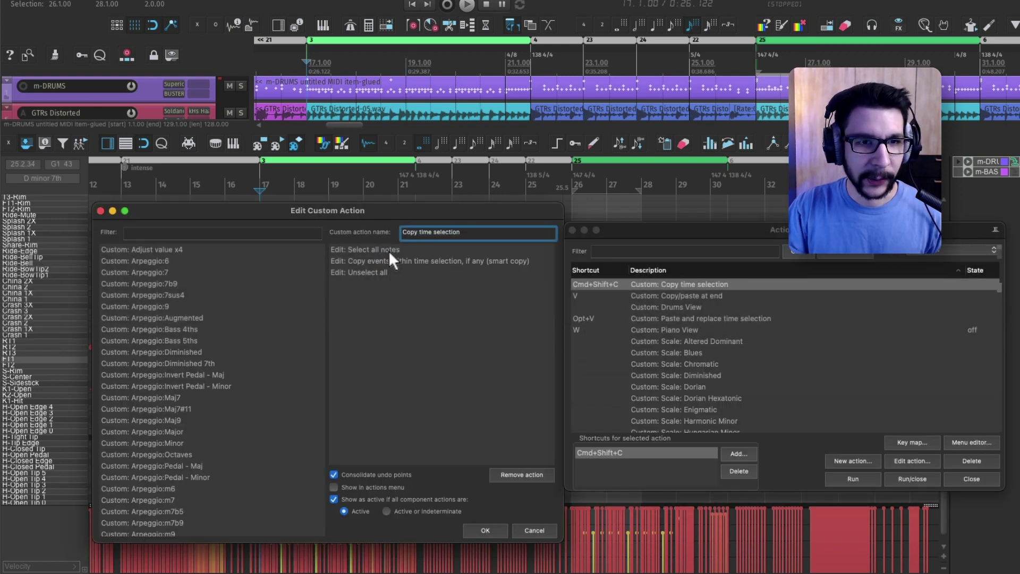
{"action": "left_click", "coordinate": [386, 249]}
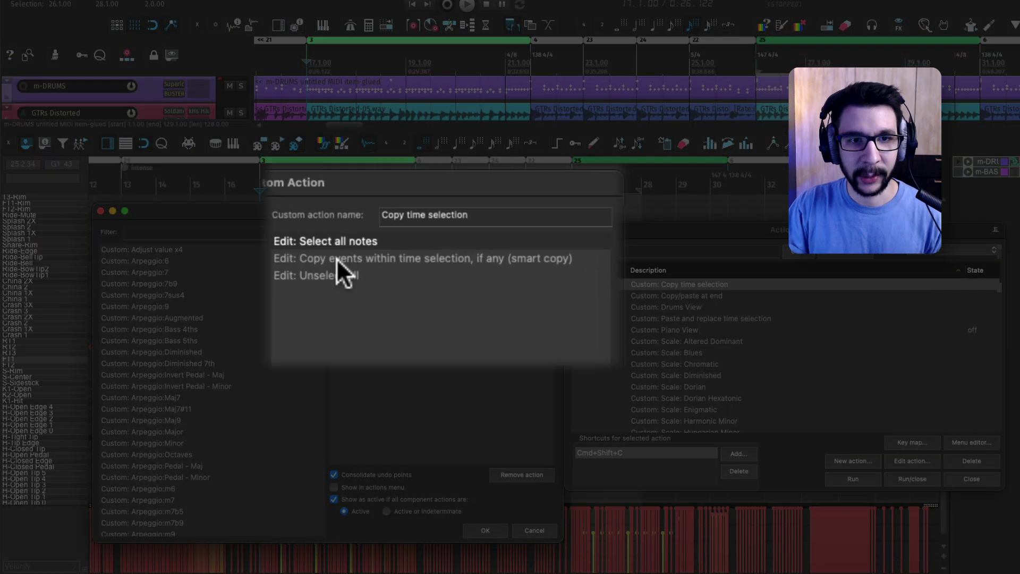
{"action": "left_click", "coordinate": [372, 263]}
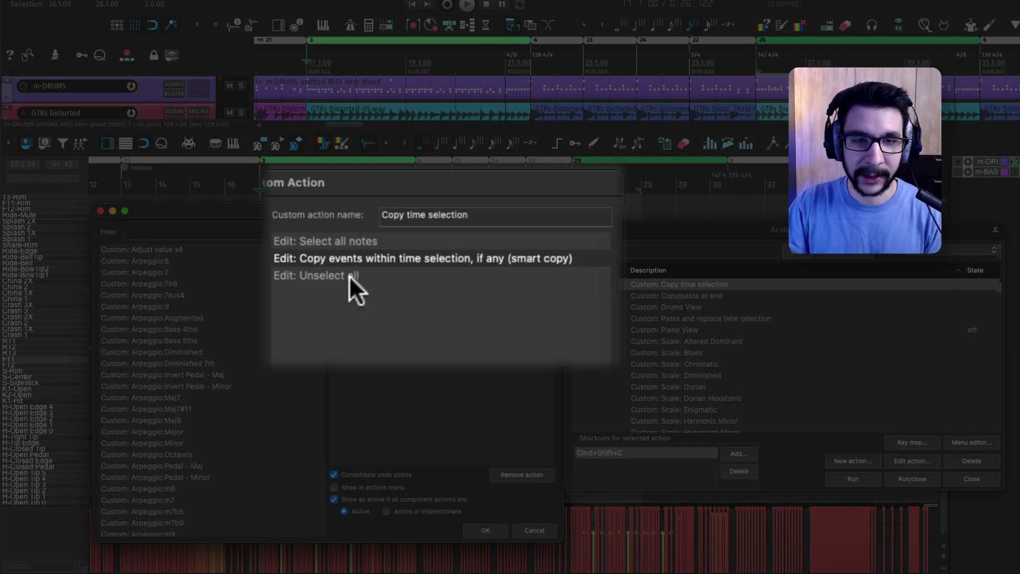
{"action": "left_click", "coordinate": [347, 274]}
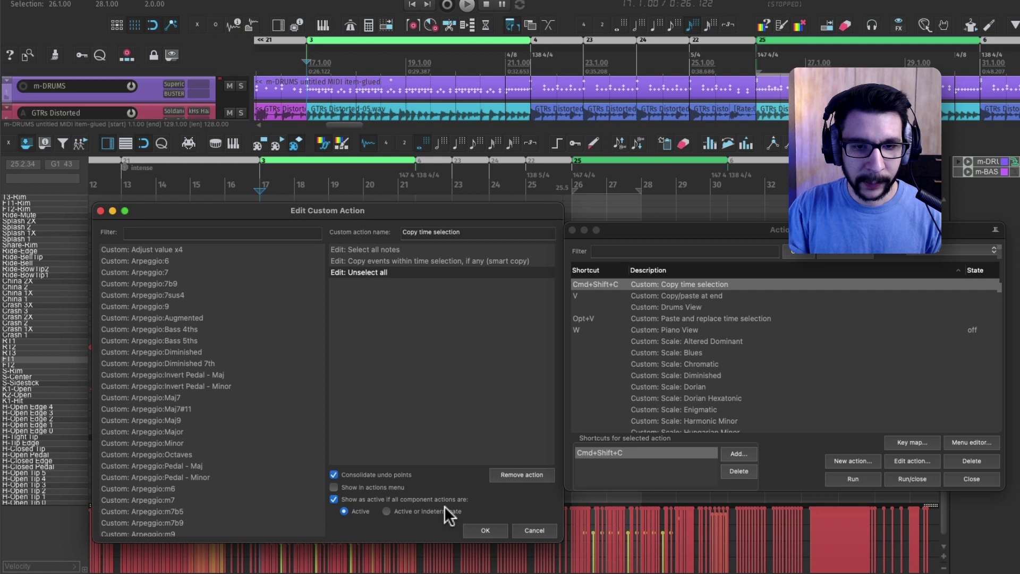
- Close the copy definition, reselect bars 17–19, and find Custom: Paste and replace time selection by shortcut
{"action": "left_click", "coordinate": [482, 531]}
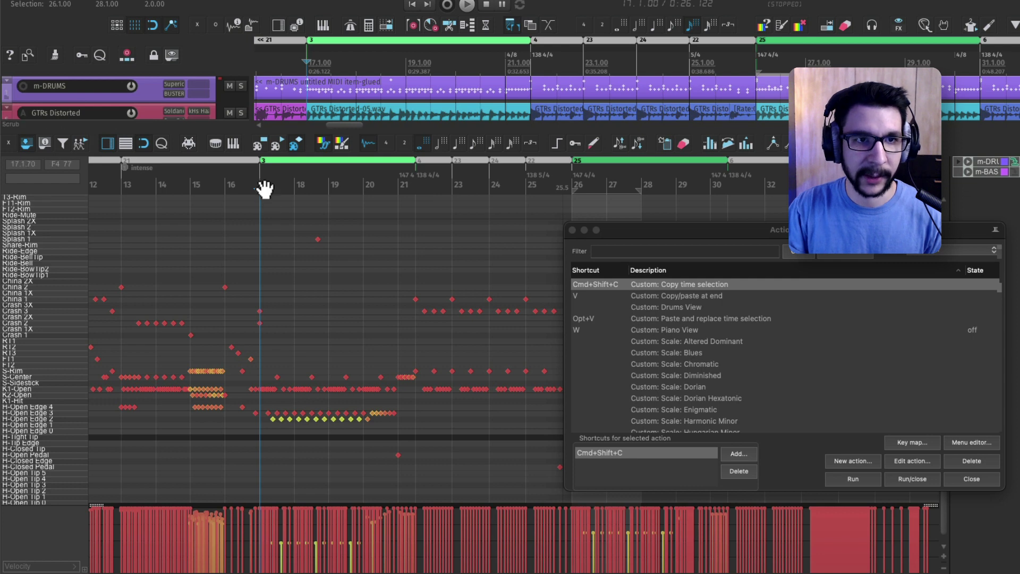
{"action": "left_click_drag", "start_coordinate": [316, 190], "coordinate": [260, 190]}
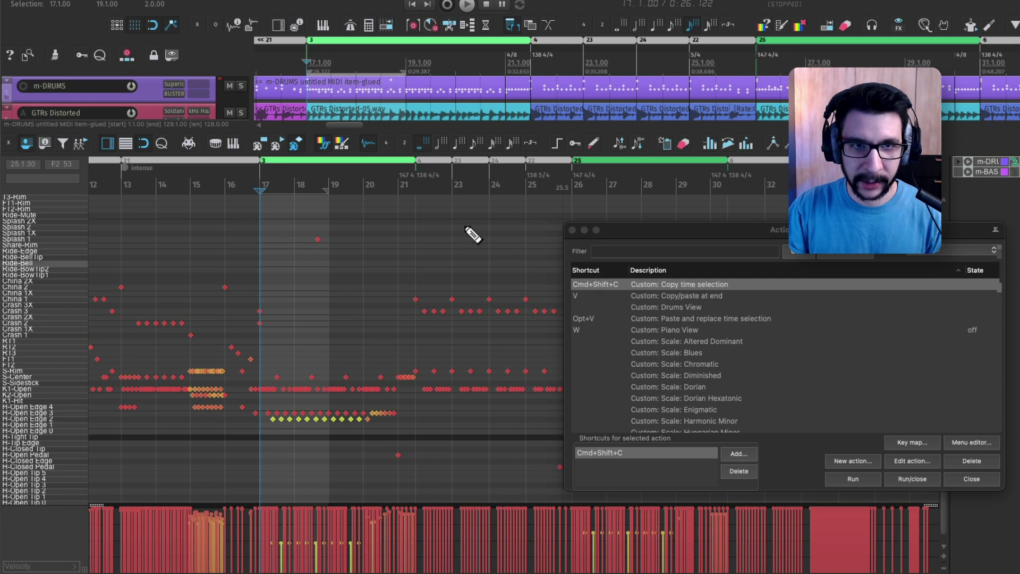
{"action": "key", "text": "alt+v"}
{"action": "left_click", "coordinate": [768, 252]}
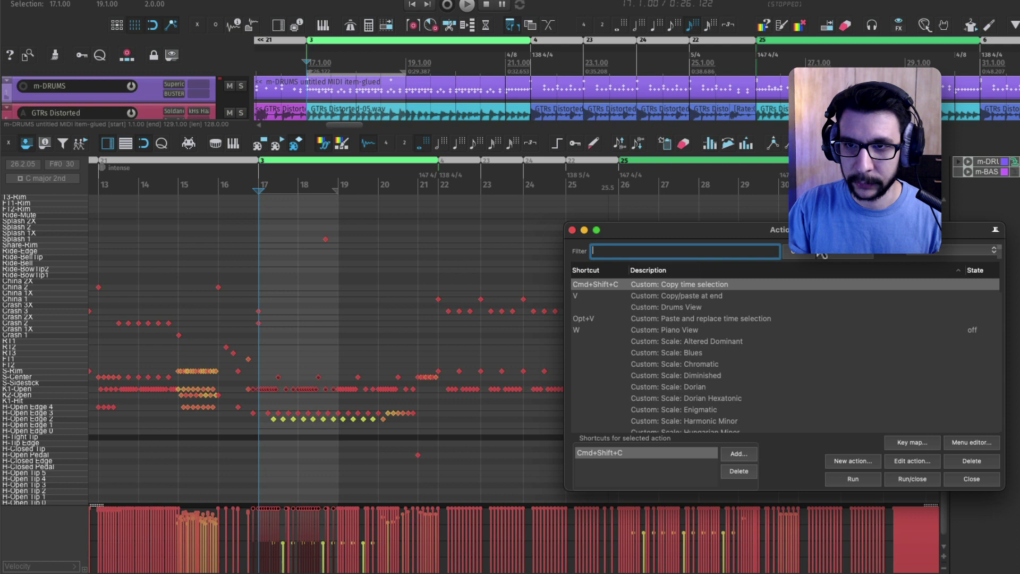
{"action": "left_click", "coordinate": [833, 256]}
{"action": "key", "text": "alt+v"}
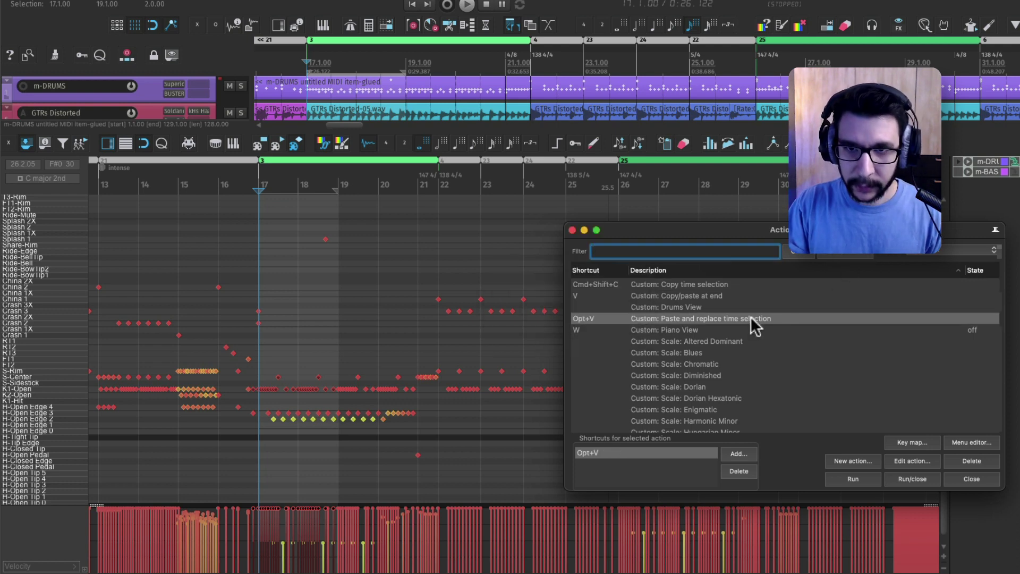
{"action": "left_click", "coordinate": [746, 318]}
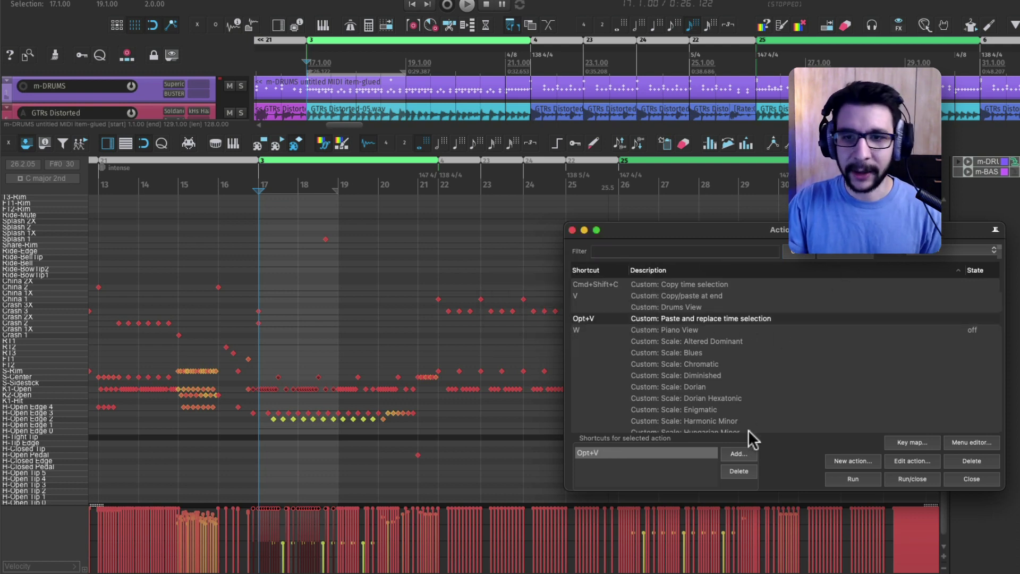
- Inspect the paste-and-replace definition's delete-notes script and move-cursor-to-selection-start steps
{"action": "left_click", "coordinate": [901, 460]}
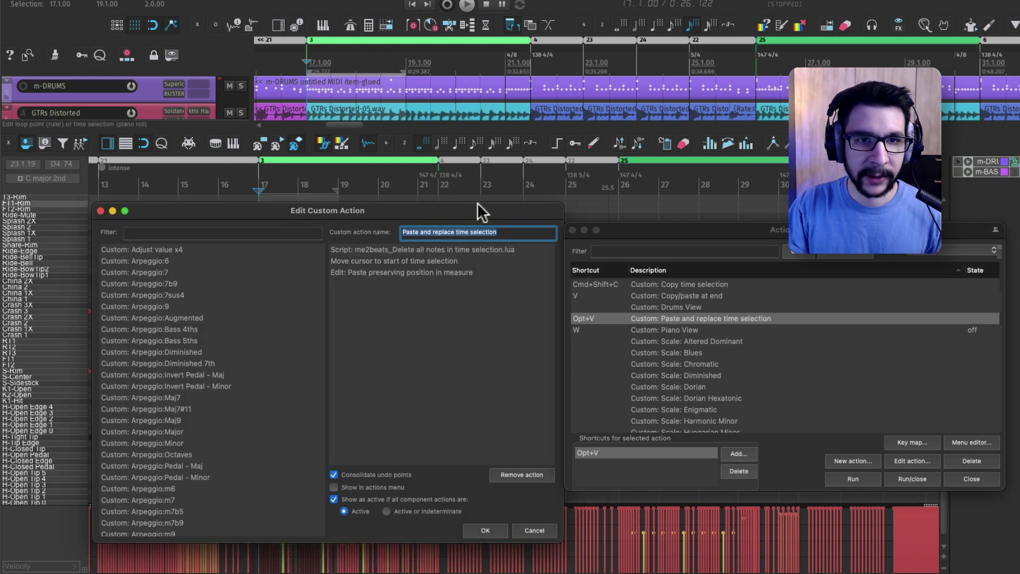
{"action": "left_click_drag", "start_coordinate": [479, 211], "coordinate": [461, 209]}
{"action": "left_click", "coordinate": [440, 247]}
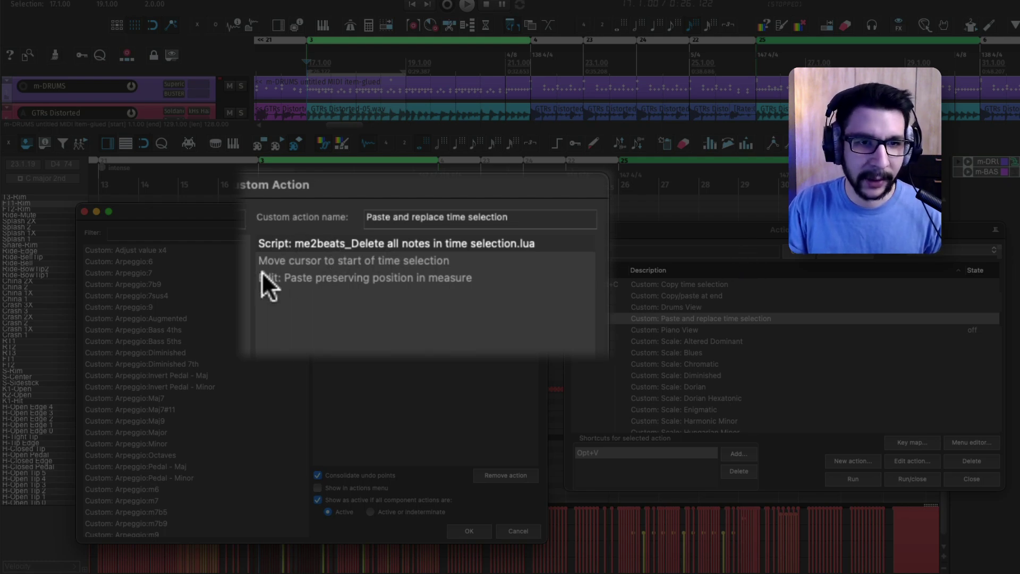
{"action": "left_click", "coordinate": [336, 259]}
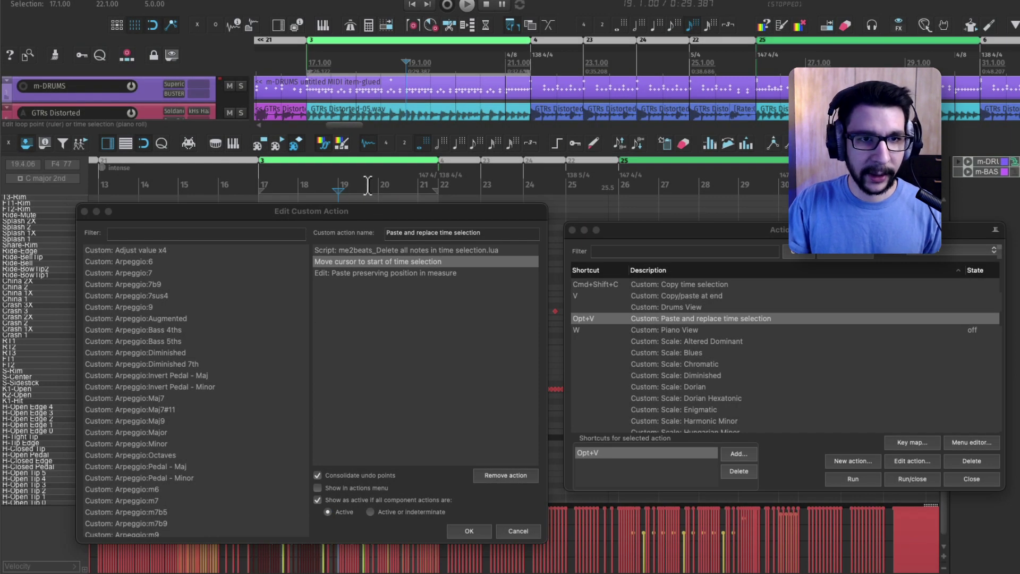
- Set the time selection to bars 17–22, then inspect the paste-preserving-position step
{"action": "left_click_drag", "start_coordinate": [368, 208], "coordinate": [372, 231]}
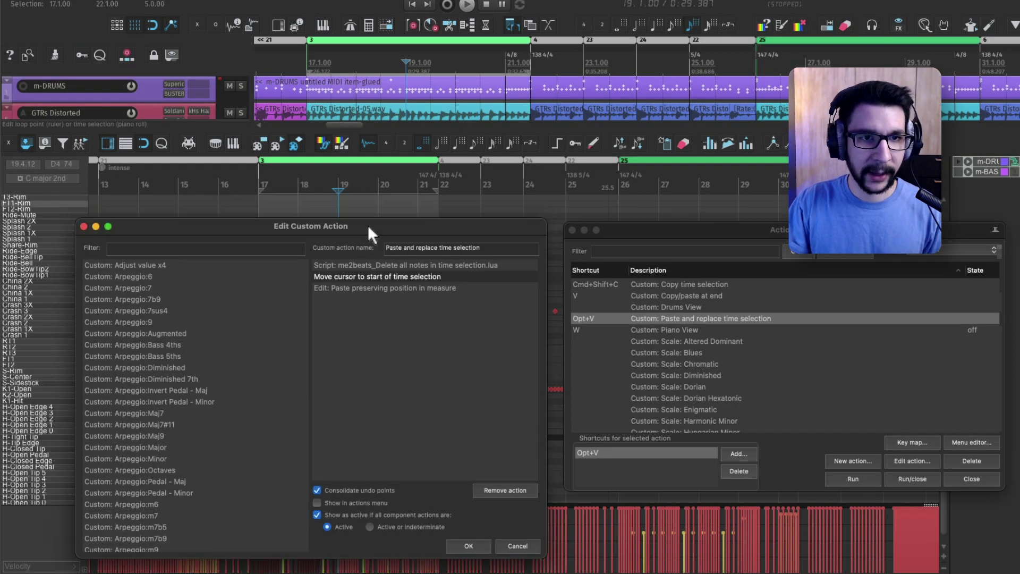
{"action": "left_click_drag", "start_coordinate": [443, 186], "coordinate": [467, 186]}
{"action": "double_click", "coordinate": [370, 198]}
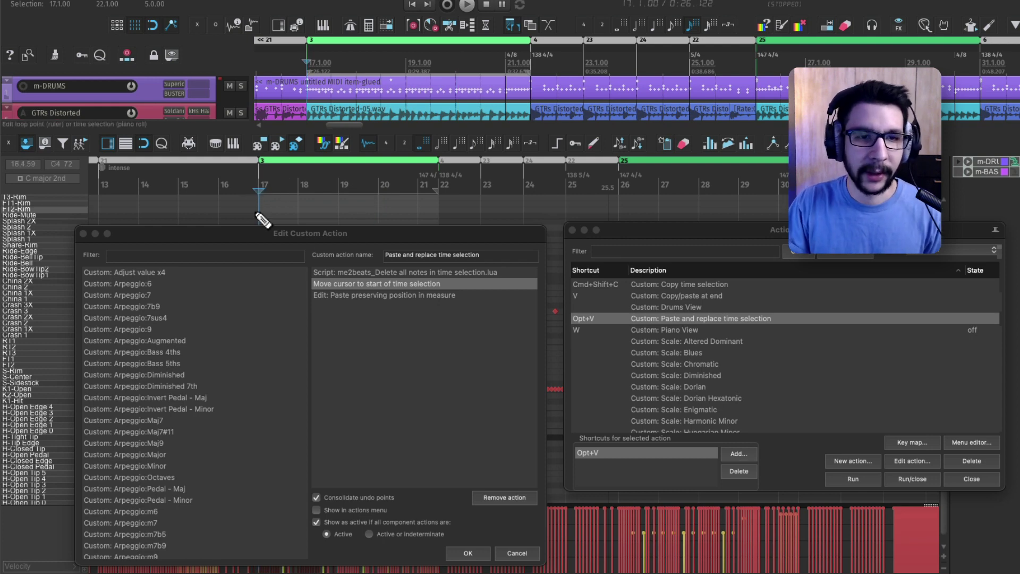
{"action": "left_click", "coordinate": [333, 293]}
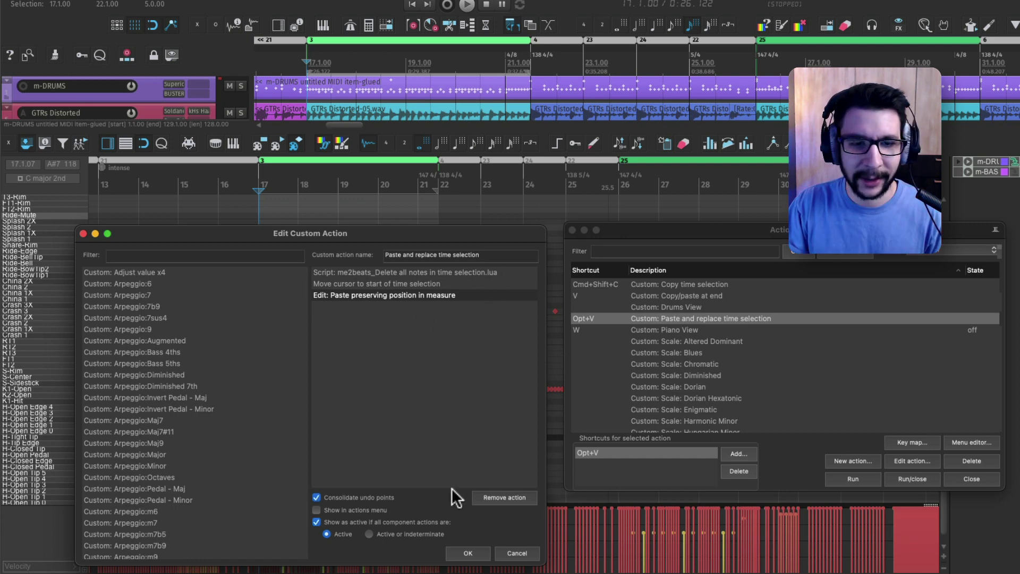
- Close the action editor, select bars 31–32, and pick the Copy time selection action
{"action": "left_click", "coordinate": [468, 553]}
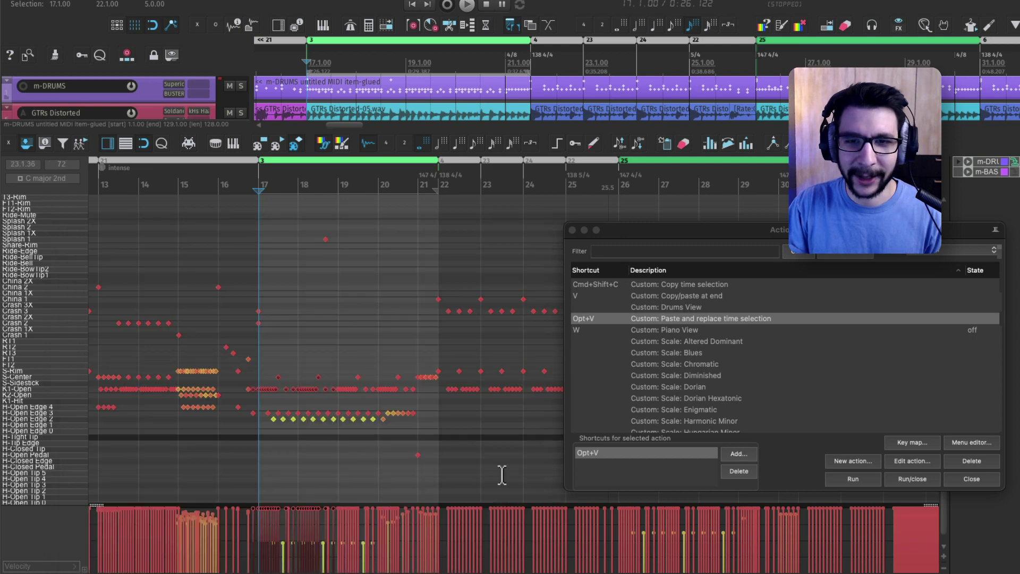
{"action": "scroll", "coordinate": [463, 346], "scroll_direction": "down", "scroll_amount": 2}
{"action": "scroll", "coordinate": [417, 335], "scroll_direction": "down", "scroll_amount": 2}
{"action": "scroll", "coordinate": [483, 289], "scroll_direction": "up", "scroll_amount": 2}
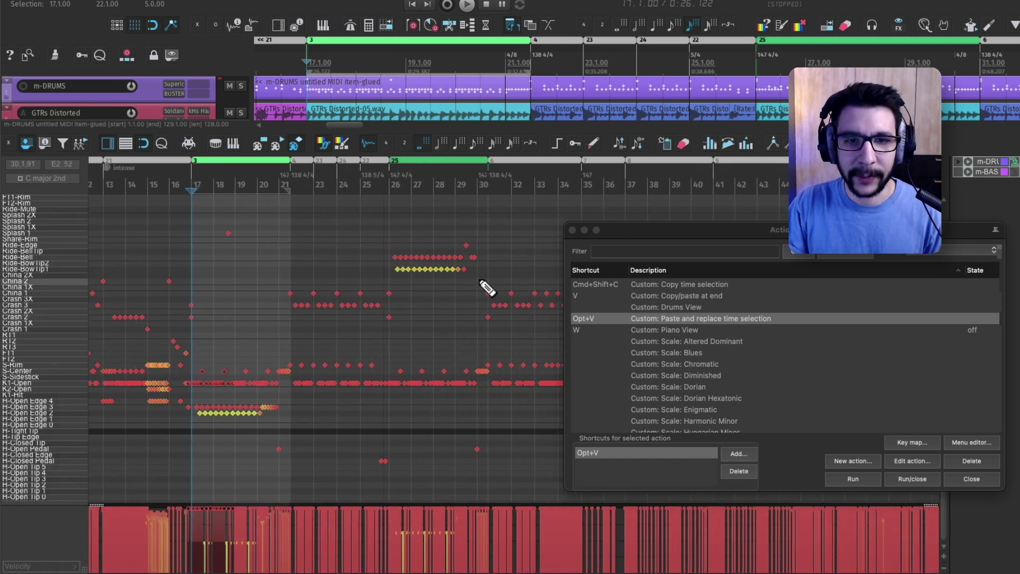
{"action": "scroll", "coordinate": [292, 295], "scroll_direction": "right", "scroll_amount": 4}
{"action": "scroll", "coordinate": [359, 326], "scroll_direction": "right", "scroll_amount": 2}
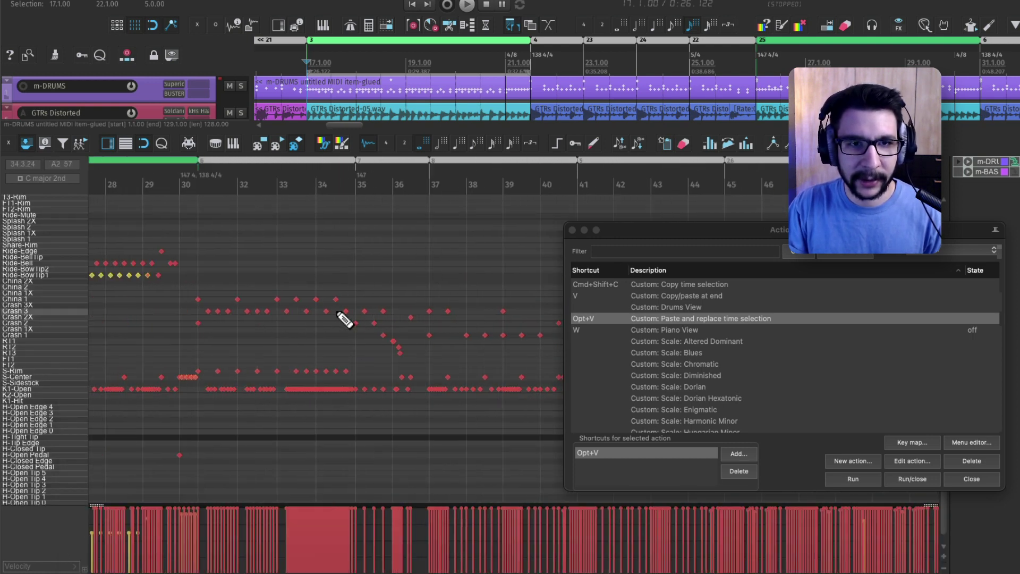
{"action": "scroll", "coordinate": [336, 294], "scroll_direction": "up", "scroll_amount": 1}
{"action": "left_click_drag", "start_coordinate": [248, 178], "coordinate": [324, 192]}
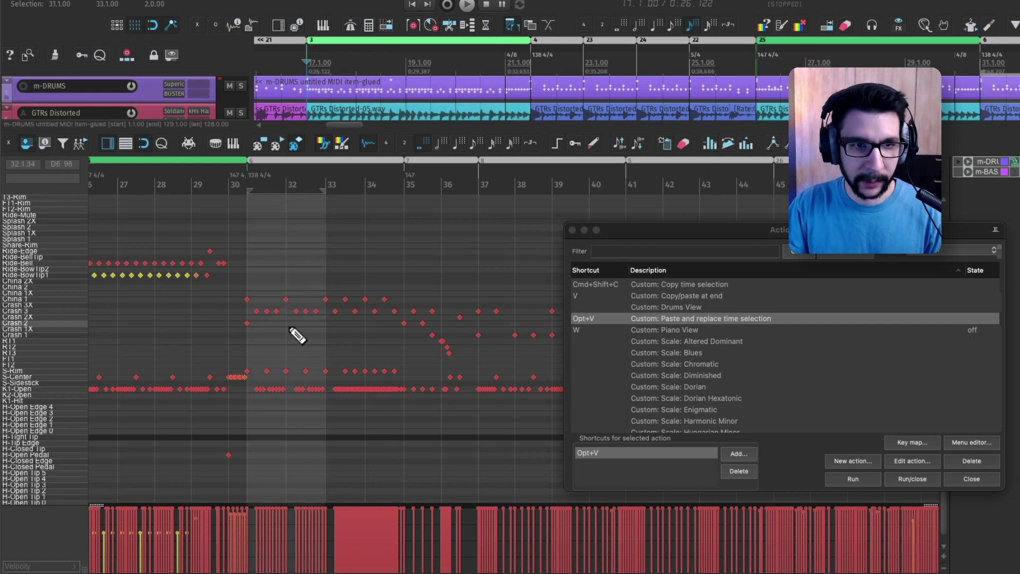
{"action": "left_click", "coordinate": [622, 285]}
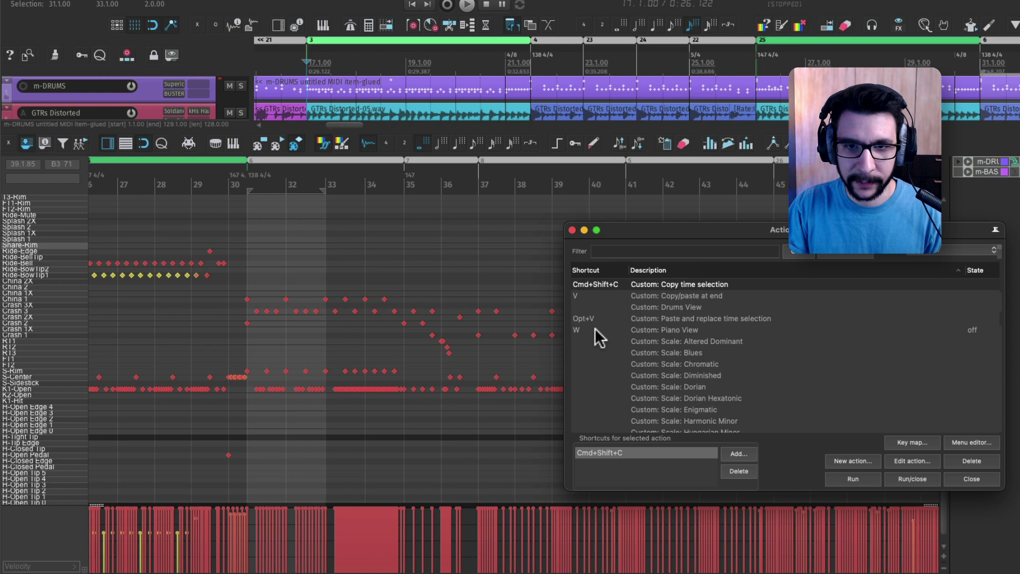
- Shift the time selection to bars 33–35 and place the edit cursor around bar 34
{"action": "left_click", "coordinate": [405, 186]}
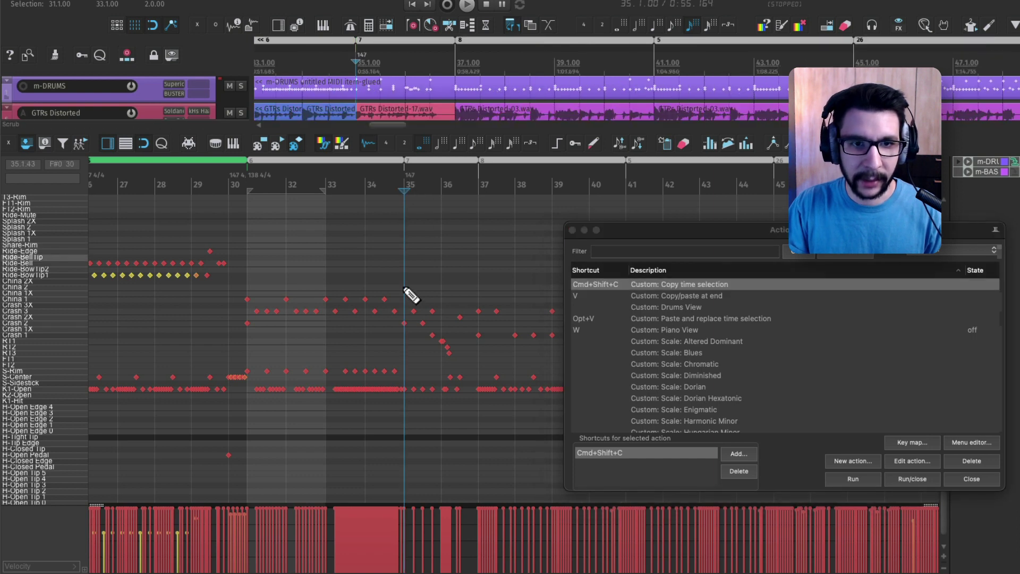
{"action": "left_click", "coordinate": [430, 185]}
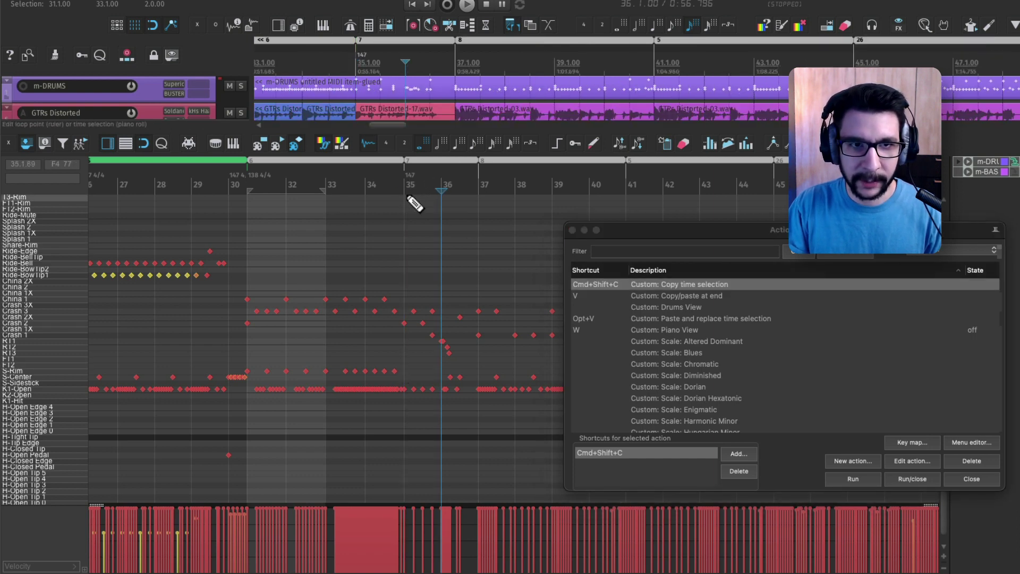
{"action": "mouse_move", "coordinate": [282, 192]}
{"action": "left_mouse_down"}
{"action": "mouse_move", "coordinate": [465, 197]}
{"action": "mouse_move", "coordinate": [287, 198]}
{"action": "mouse_move", "coordinate": [353, 197]}
{"action": "left_mouse_up"}
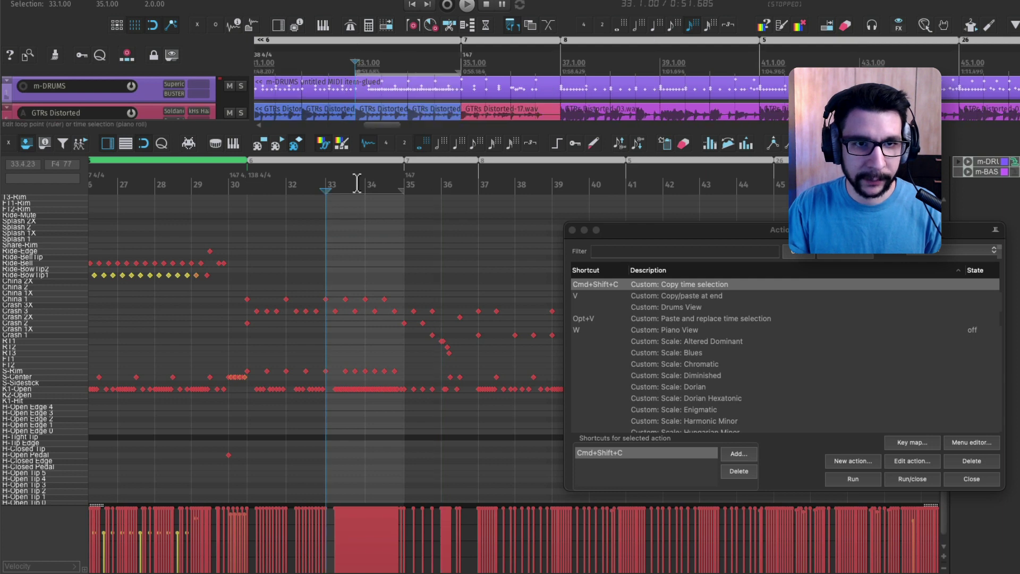
{"action": "left_click", "coordinate": [366, 187]}
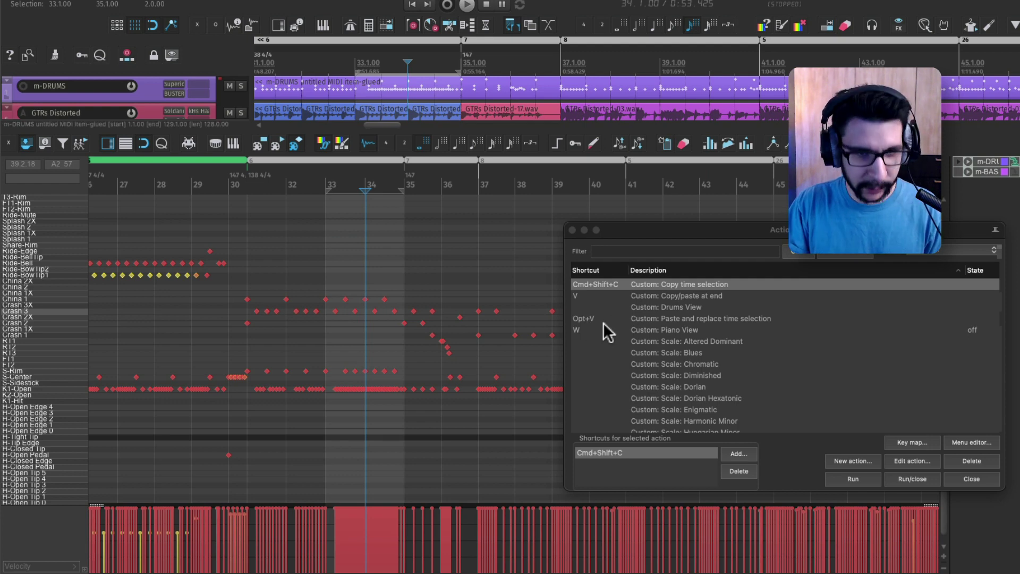
{"action": "key", "text": "Page_Down"}
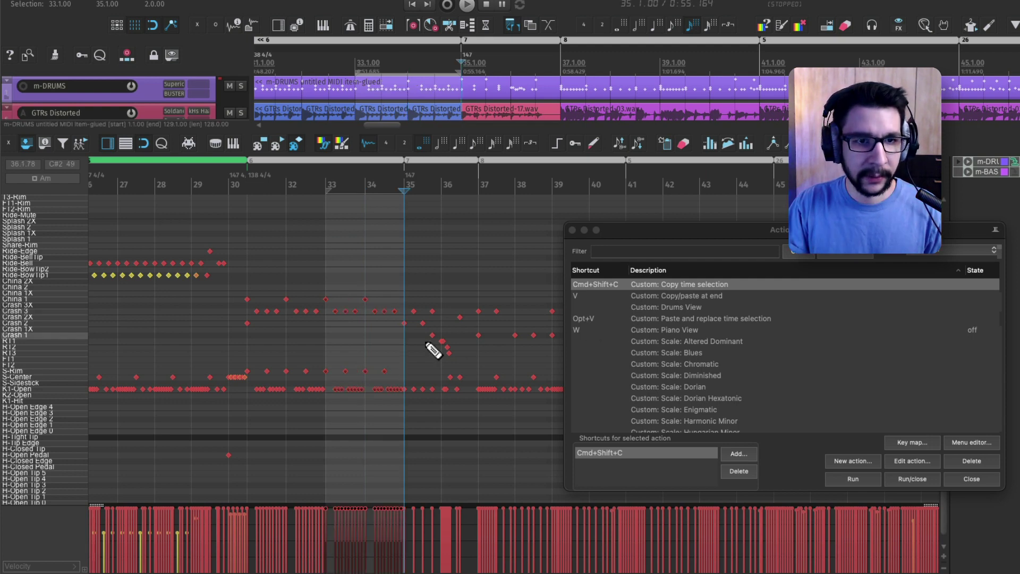
{"action": "scroll", "coordinate": [343, 329], "scroll_direction": "down", "scroll_amount": 2}
{"action": "scroll", "coordinate": [398, 316], "scroll_direction": "down", "scroll_amount": 1}
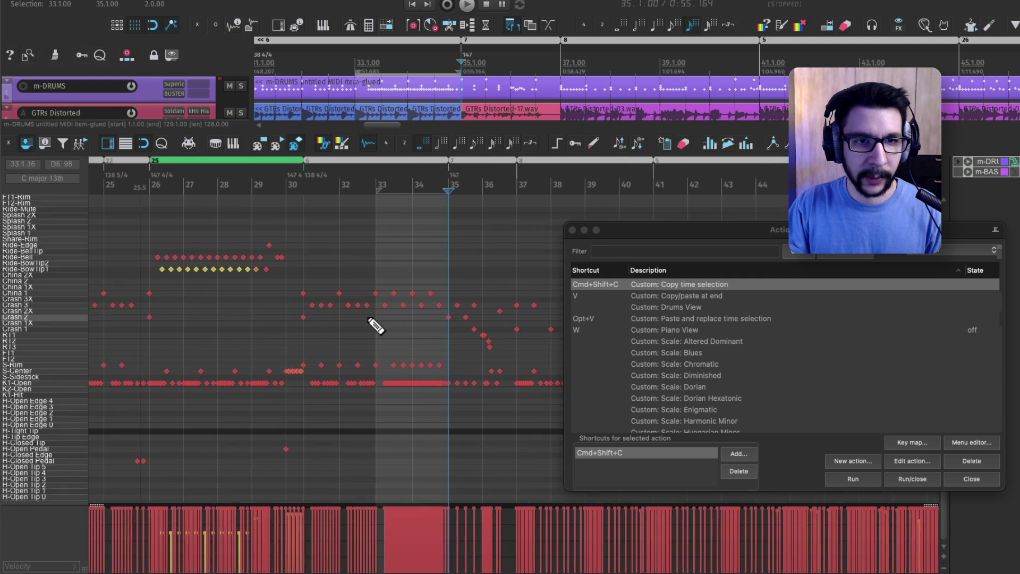
{"action": "scroll", "coordinate": [376, 326], "scroll_direction": "down", "scroll_amount": 1}
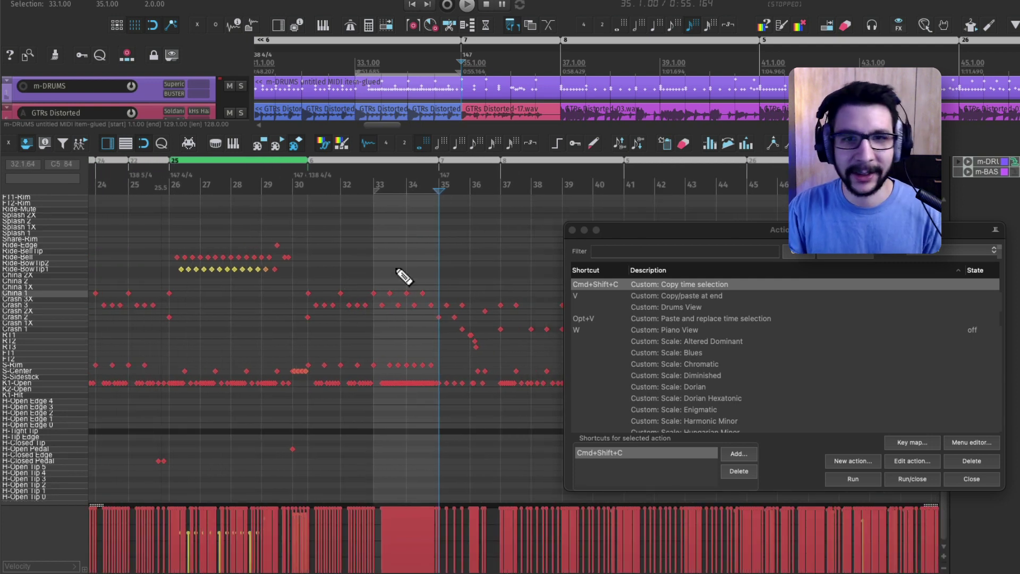